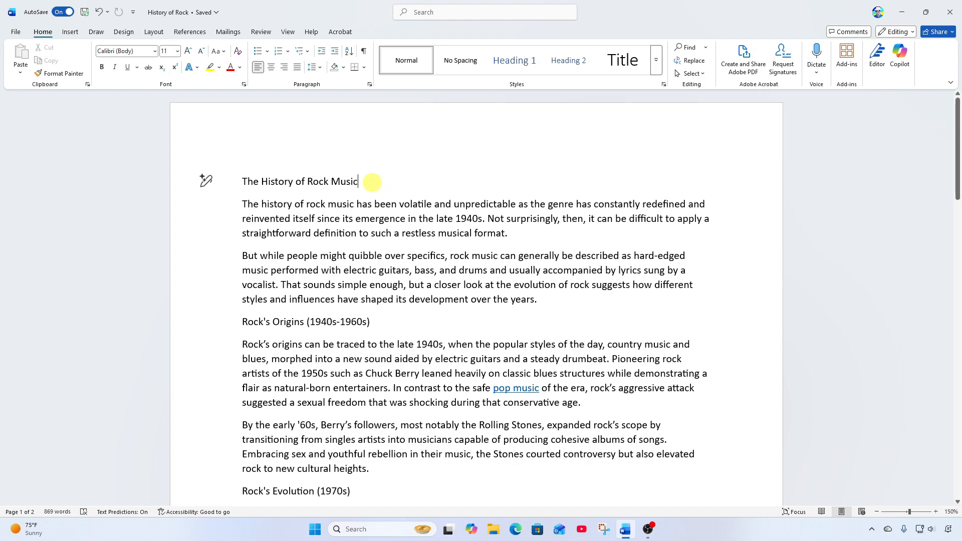
# Step: Apply the Title style to the first line, "The History of Rock Music"
pyautogui.moveTo(360, 182); pyautogui.dragTo(246, 182)
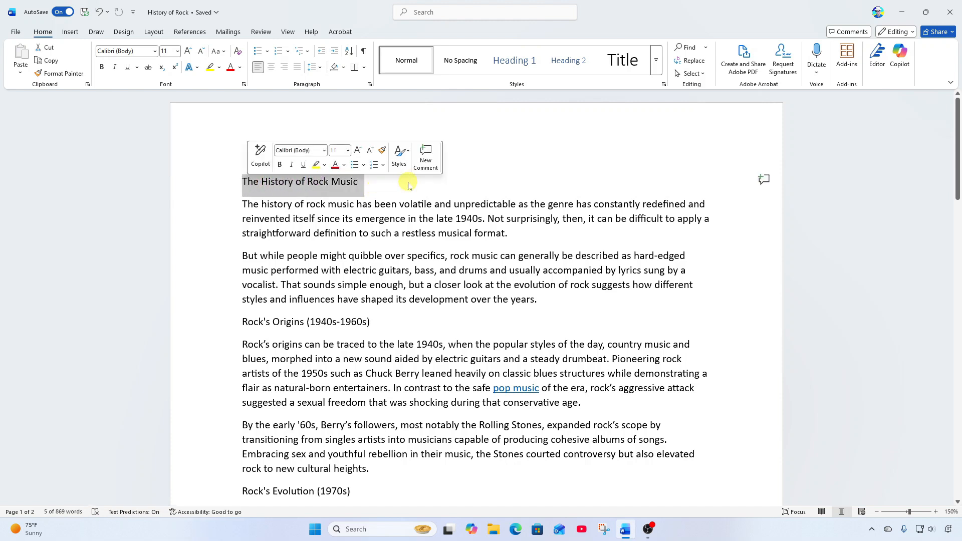
pyautogui.click(311, 182)
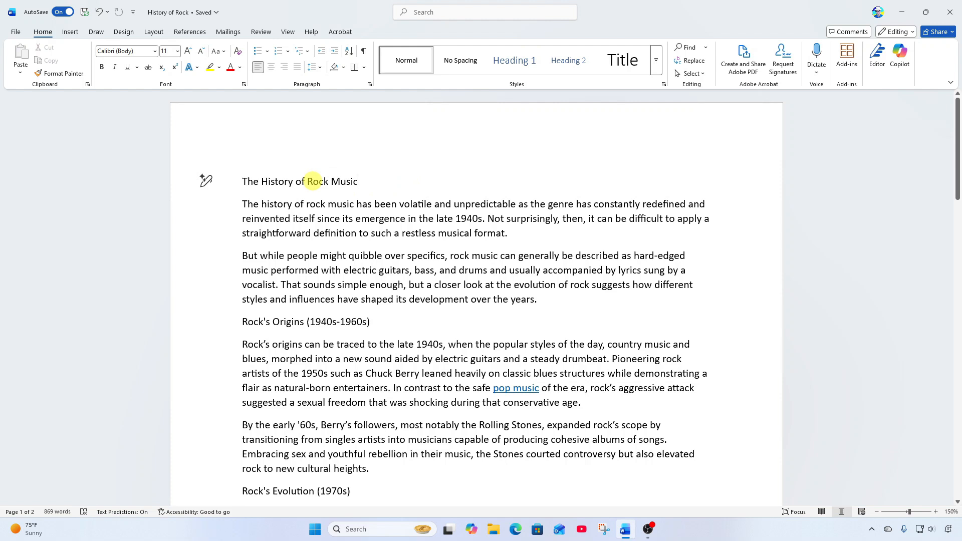
pyautogui.tripleClick(313, 181)
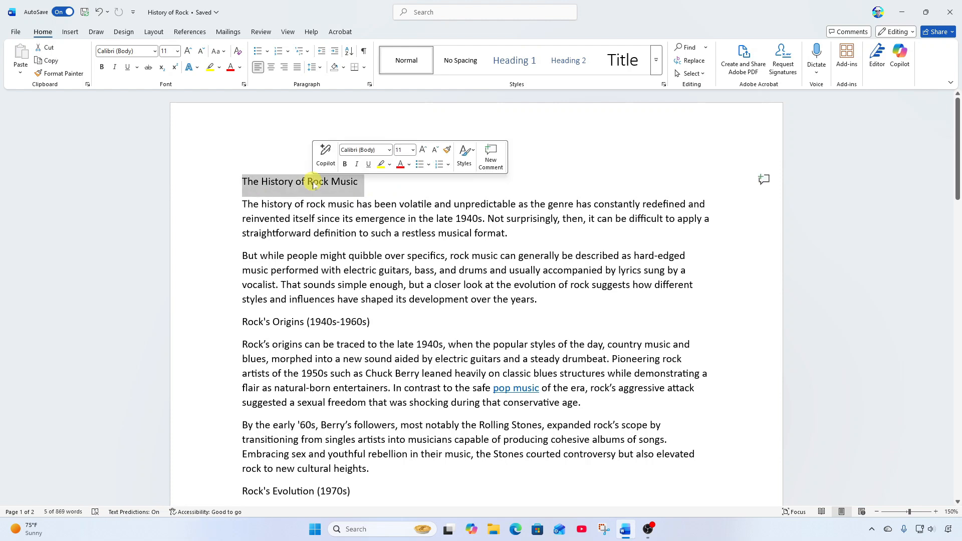
pyautogui.click(396, 193)
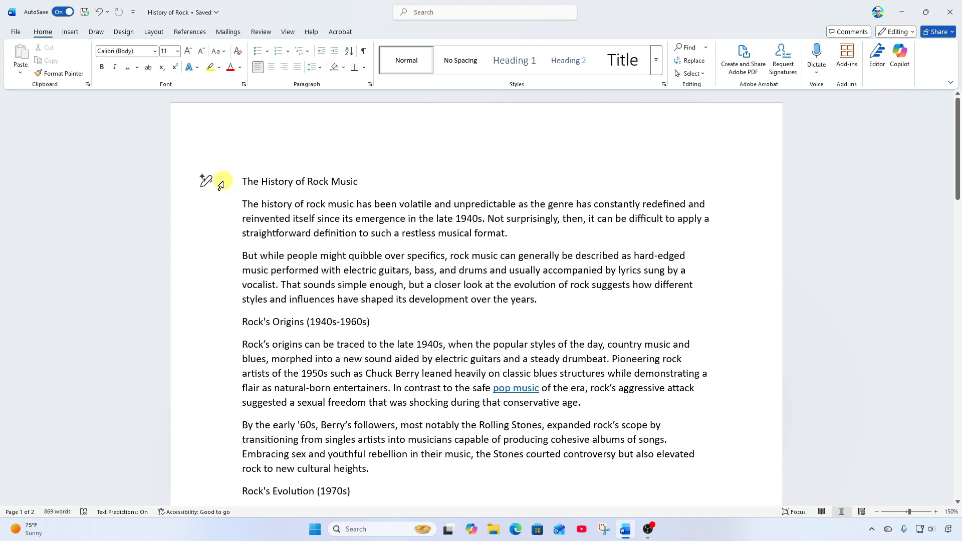
pyautogui.click(221, 185)
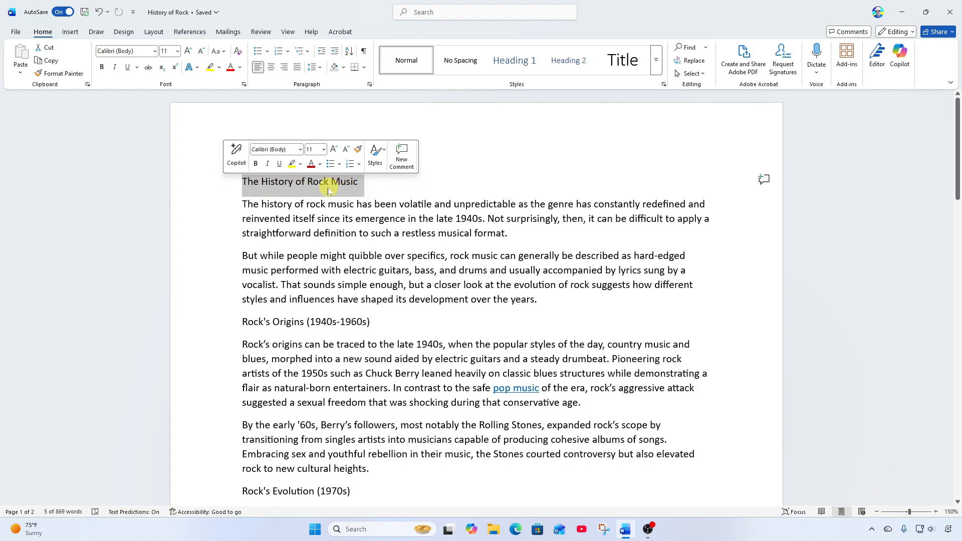
pyautogui.click(377, 156)
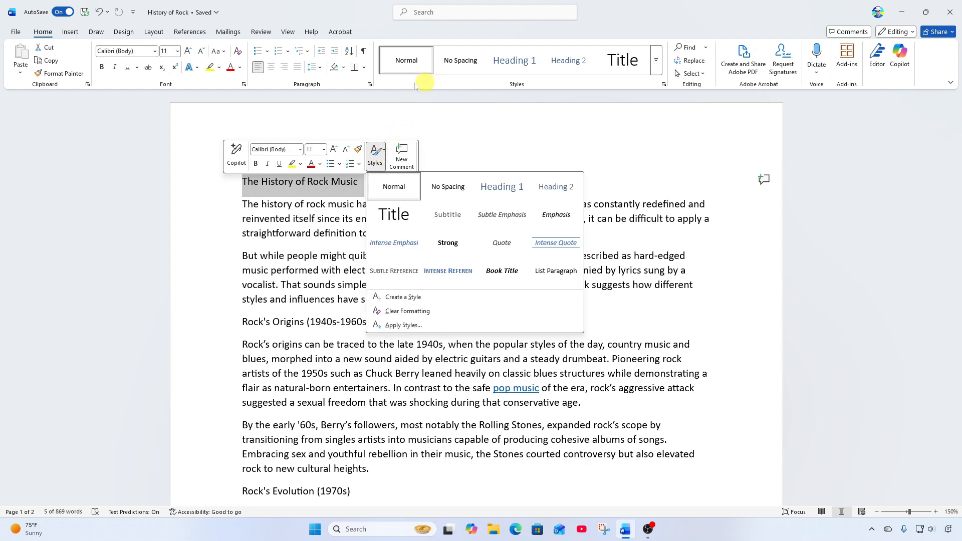
pyautogui.click(471, 82)
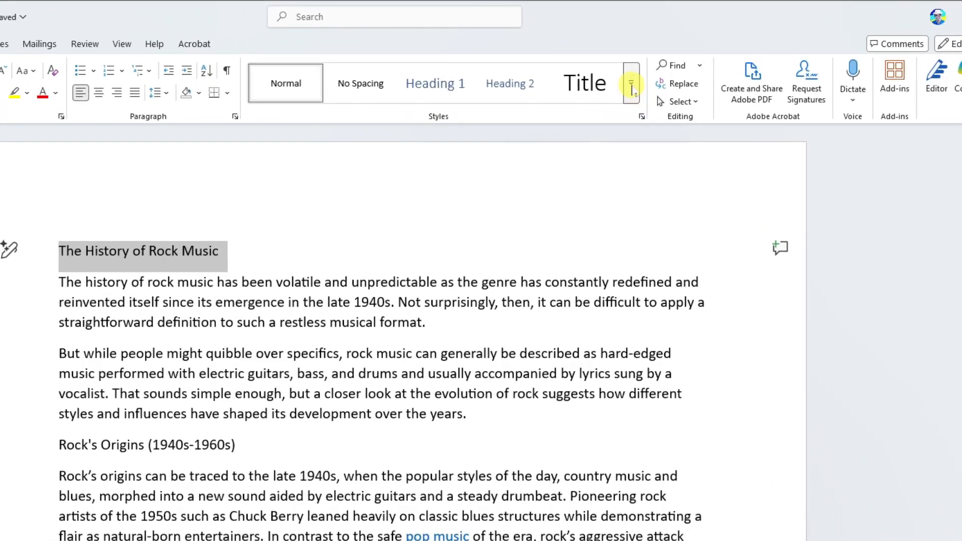
pyautogui.click(632, 88)
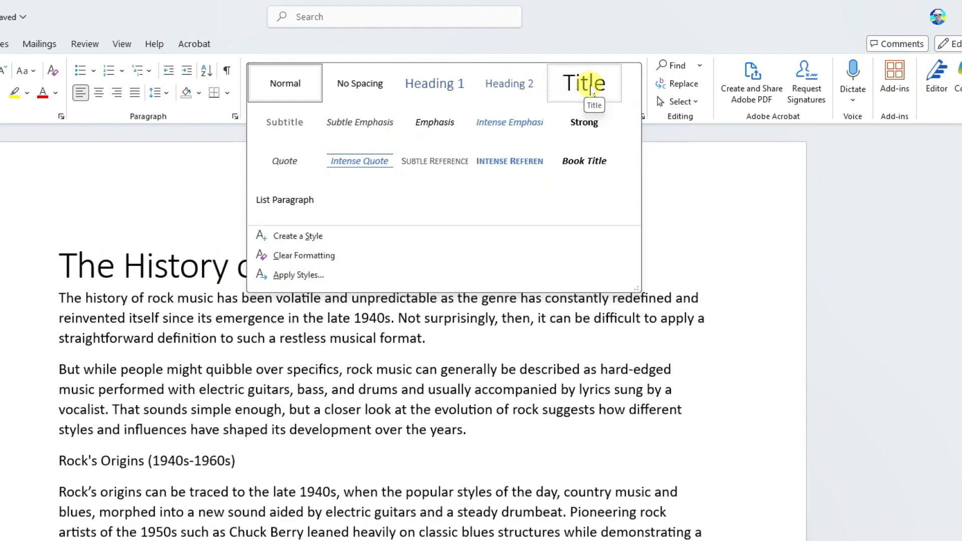
pyautogui.click(592, 93)
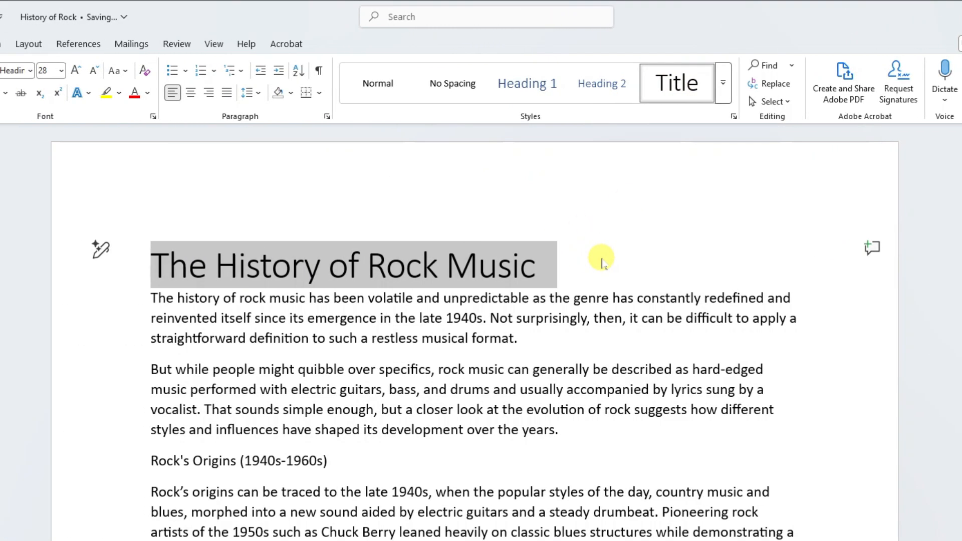
# Step: Center the title line on the page
pyautogui.click(585, 262)
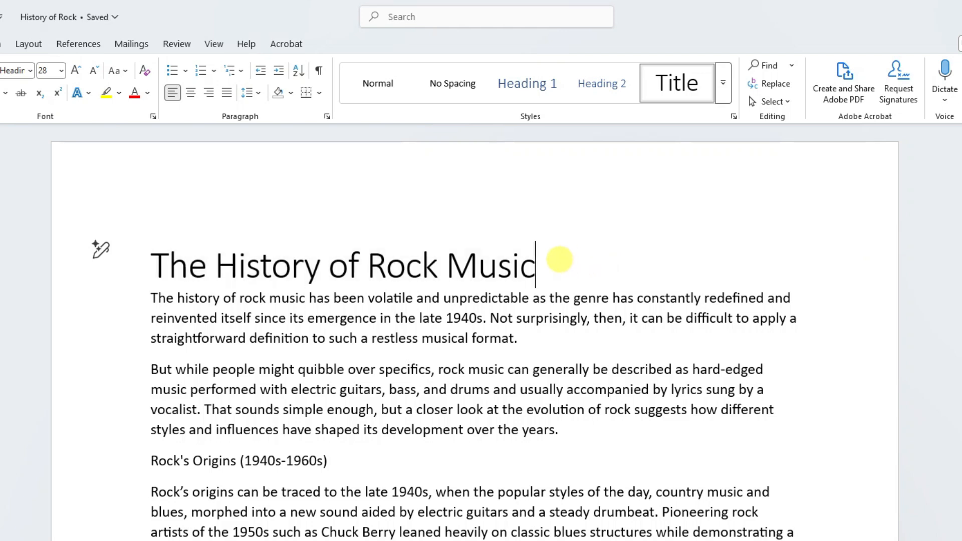
pyautogui.click(121, 276)
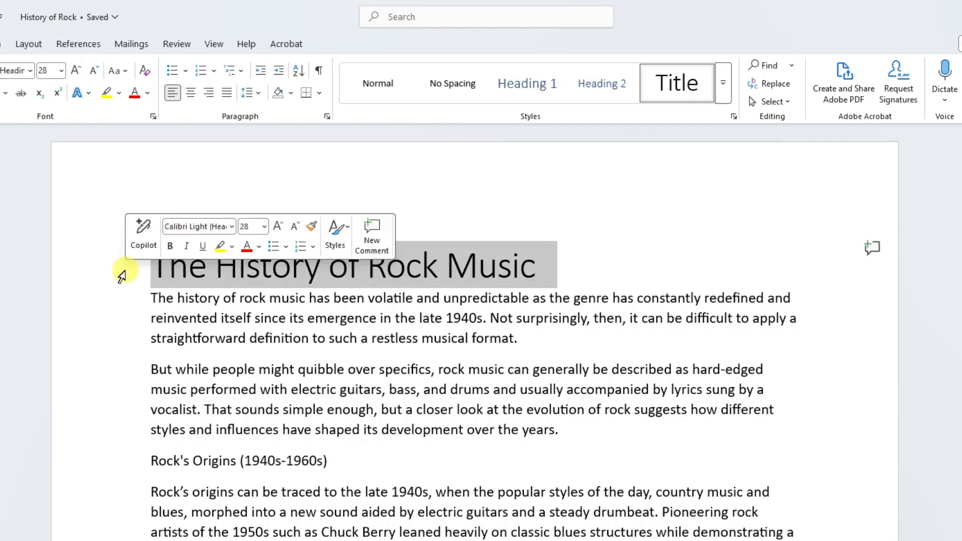
pyautogui.click(191, 94)
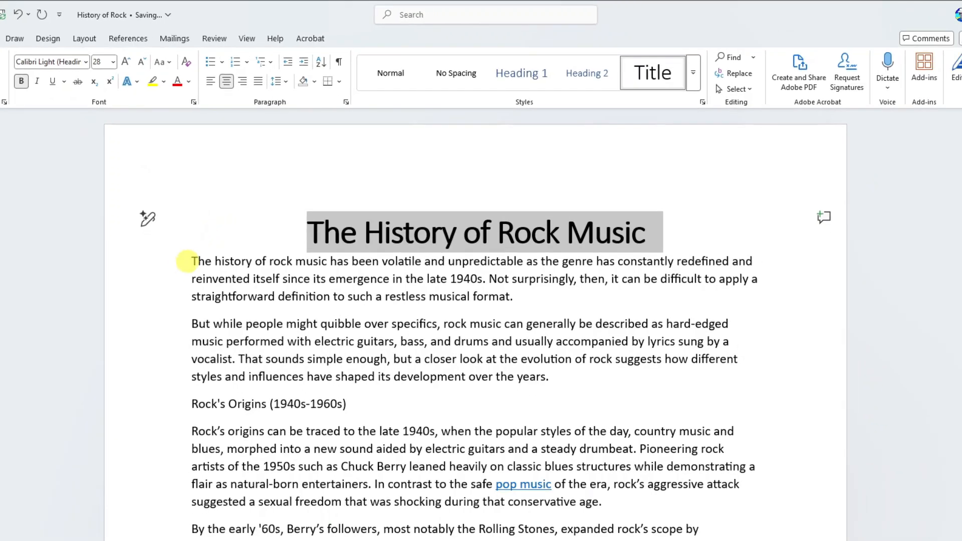
pyautogui.click(214, 226)
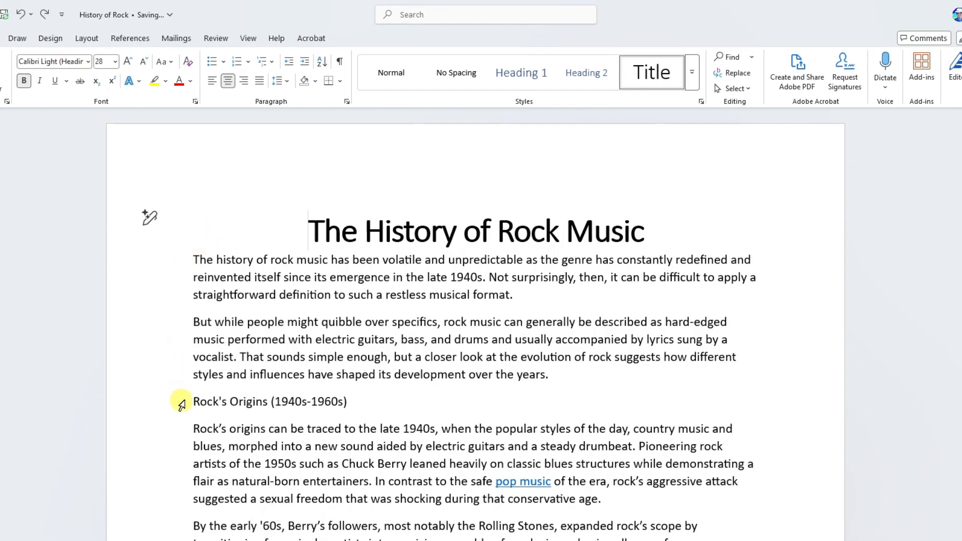
# Step: Apply the Heading 1 style to the "Rock's Origins (1940s-1960s)" line
pyautogui.scroll(-1, 173, 407)
pyautogui.scroll(-3, 173, 407)
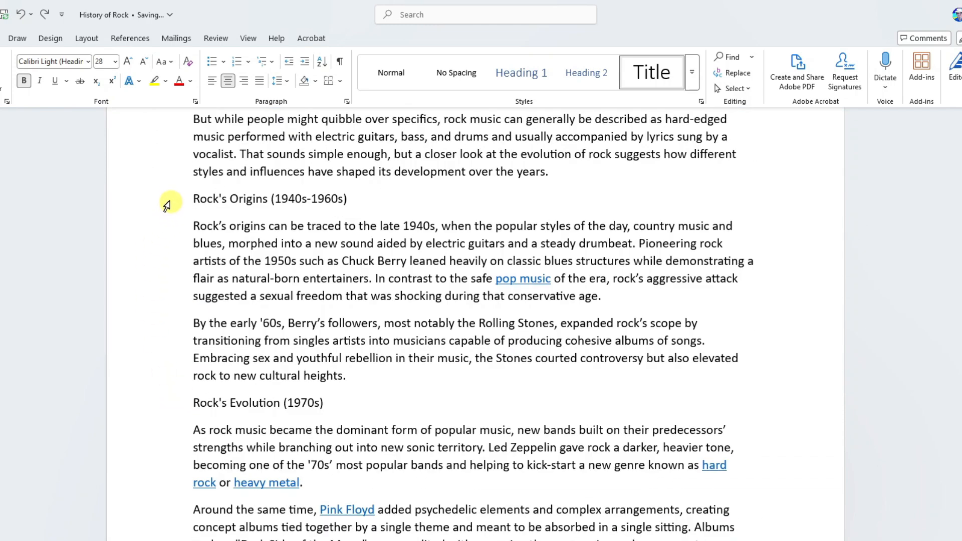
pyautogui.click(176, 206)
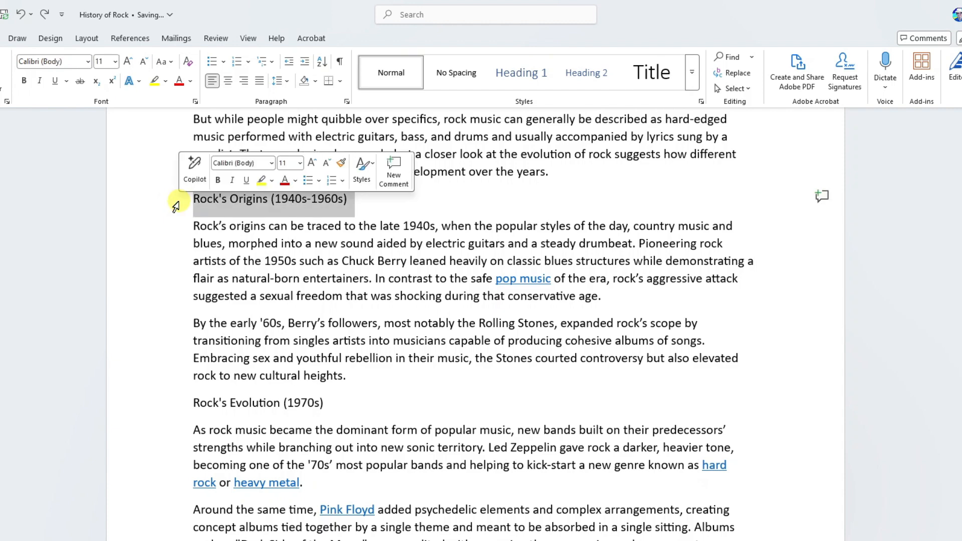
pyautogui.click(363, 168)
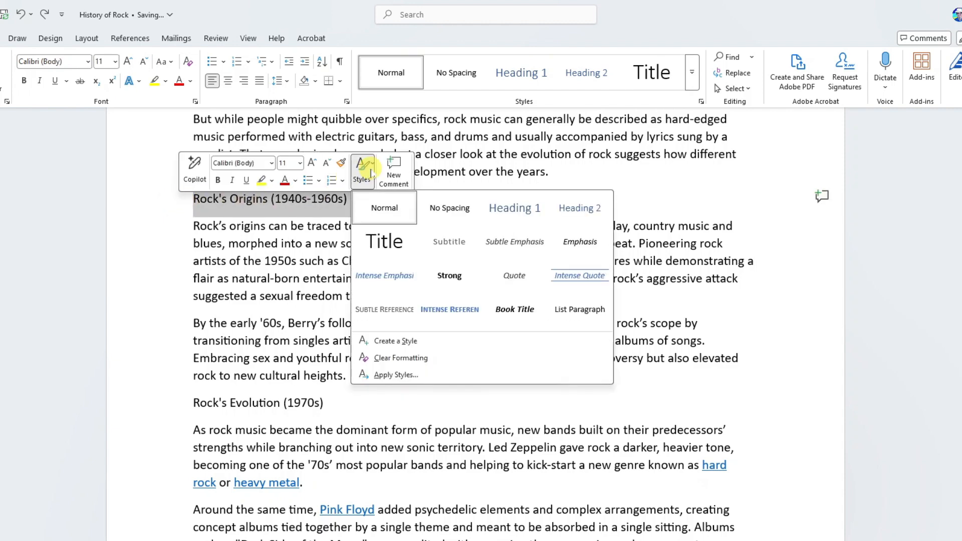
pyautogui.click(514, 205)
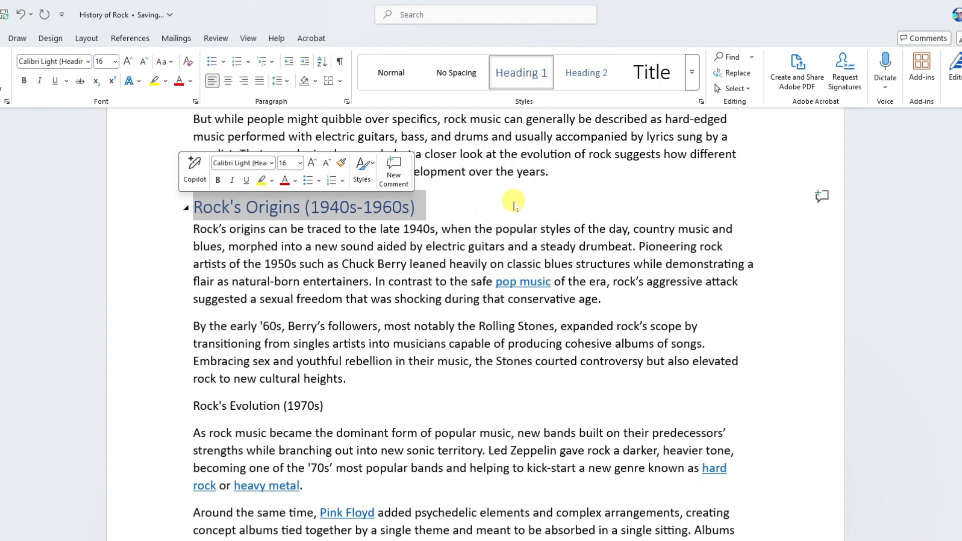
# Step: Apply the Heading 1 style to the "Rock's Evolution (1970s)" line
pyautogui.click(176, 410)
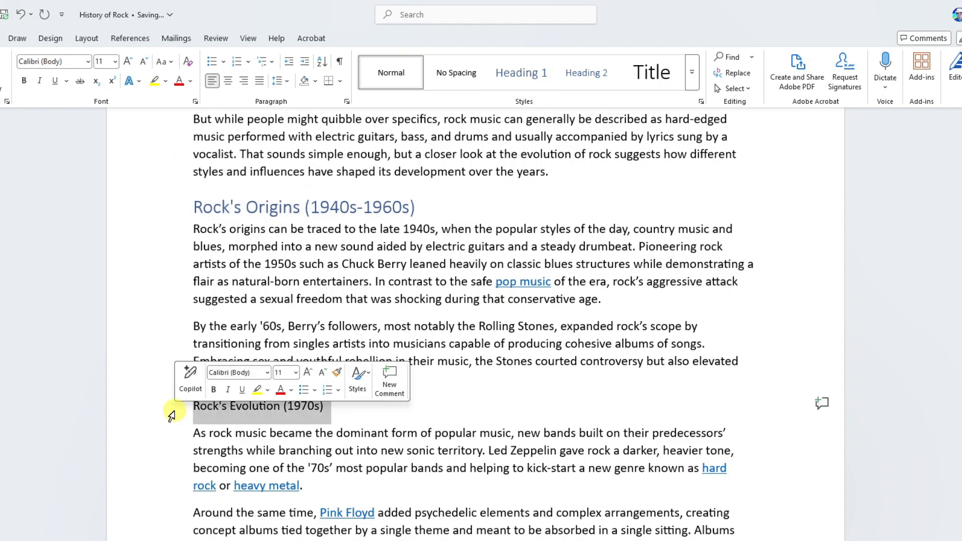
pyautogui.click(358, 381)
pyautogui.click(508, 421)
# Step: Apply the Heading 1 style to the "Rock's Splintering (1980s)" line
pyautogui.scroll(-6, 507, 421)
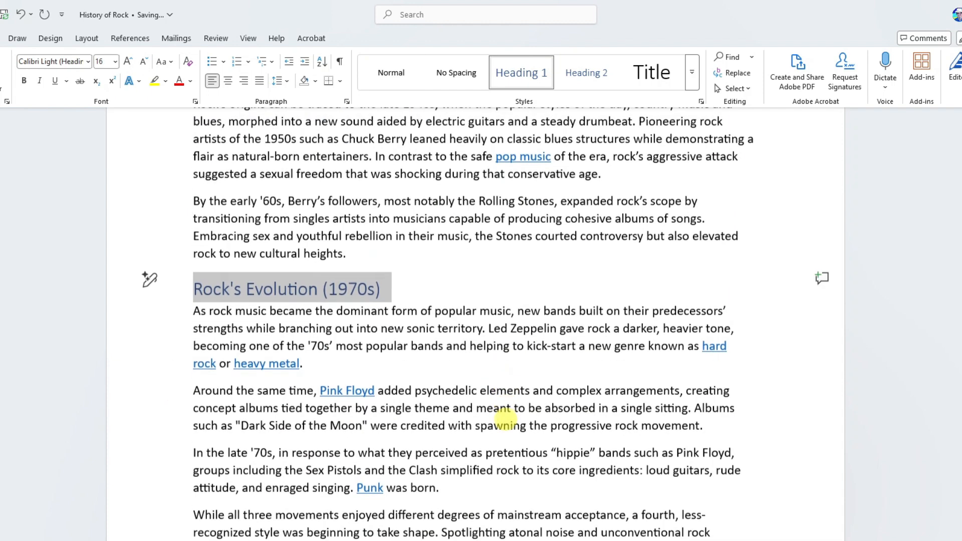
pyautogui.scroll(-3, 506, 421)
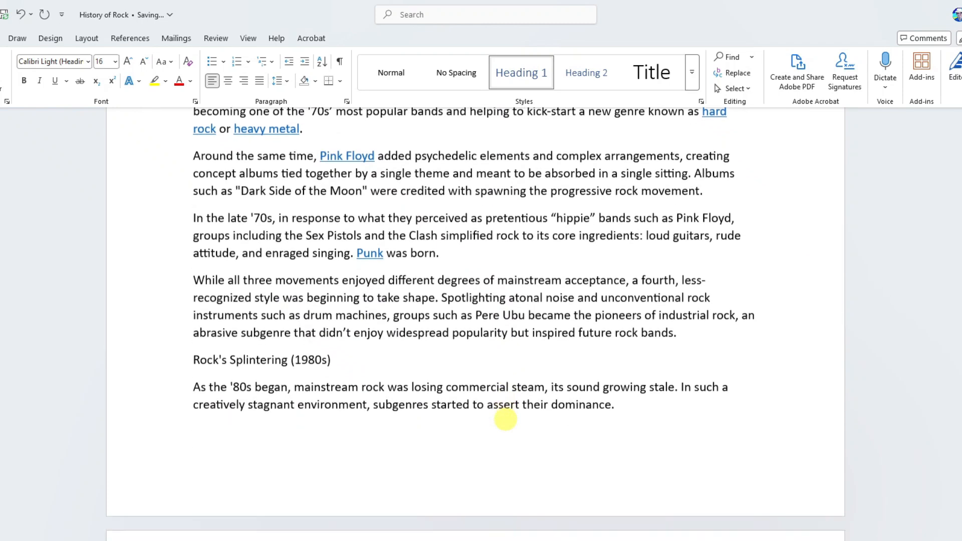
pyautogui.click(175, 277)
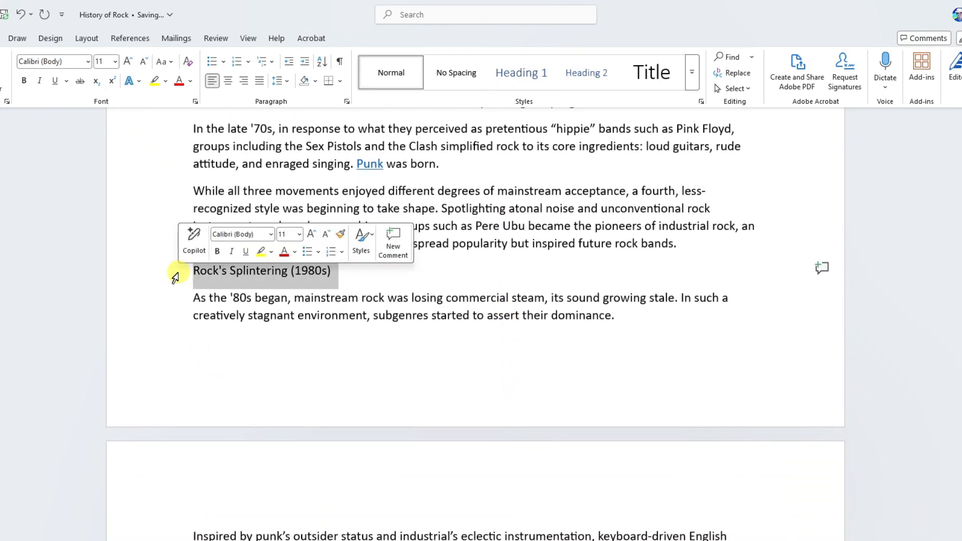
pyautogui.click(363, 243)
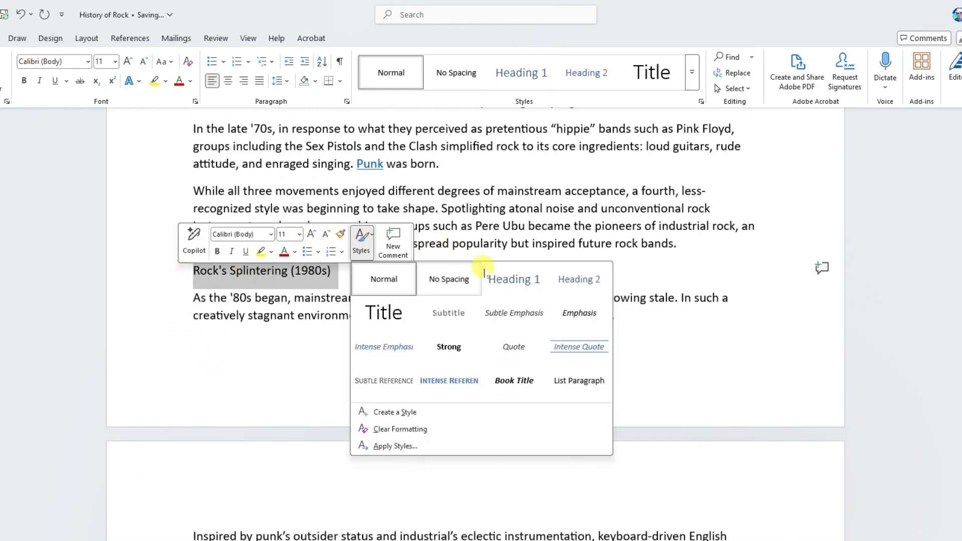
pyautogui.click(514, 283)
# Step: Apply the Heading 1 style to the "Rock's Re-Emergence (1990s-Present)" line
pyautogui.scroll(-10, 513, 283)
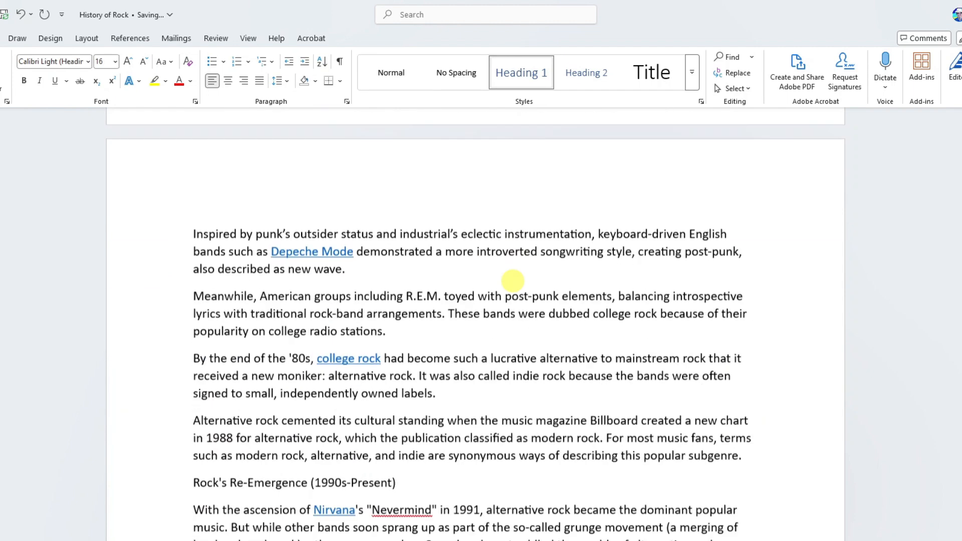
pyautogui.click(174, 225)
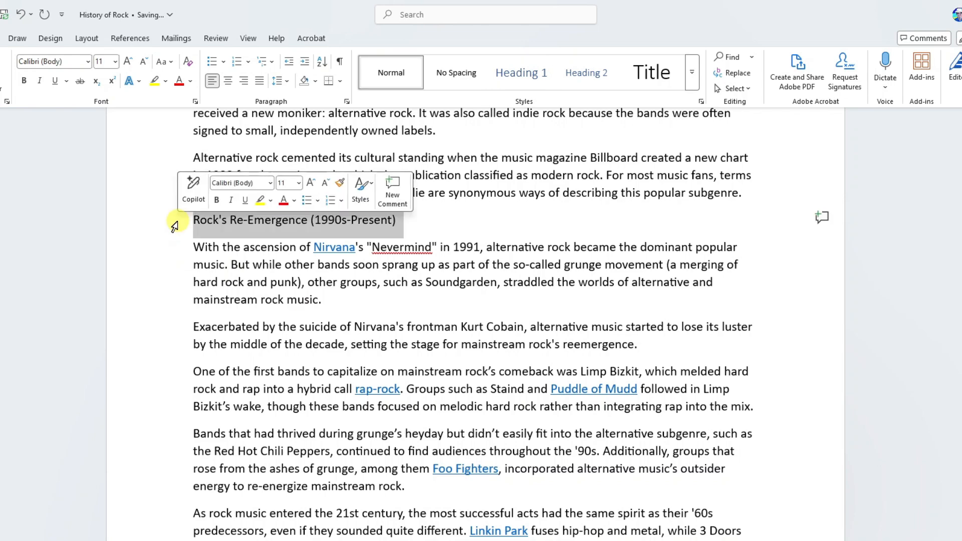
pyautogui.click(363, 190)
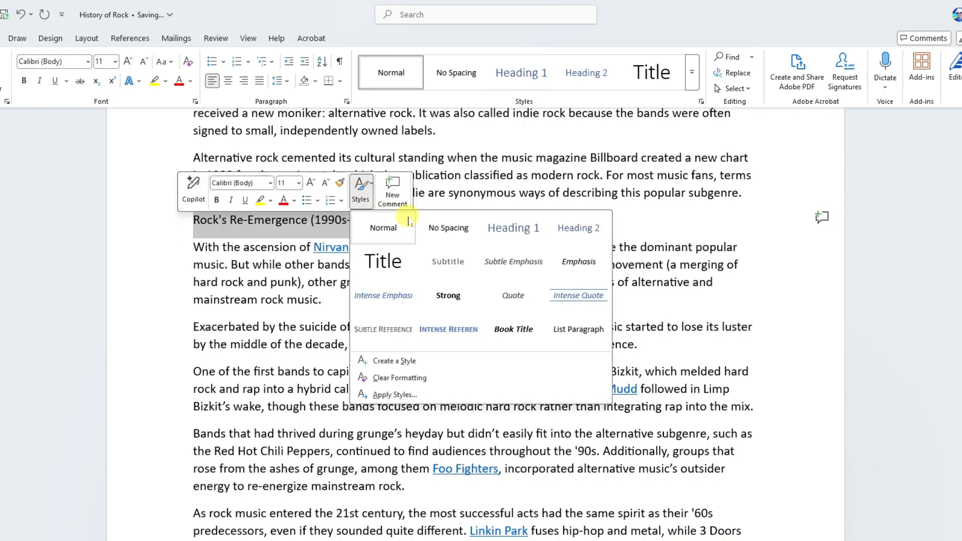
pyautogui.click(514, 228)
# Step: Review the styled headings through the document and browse the full styles gallery
pyautogui.scroll(-2, 179, 300)
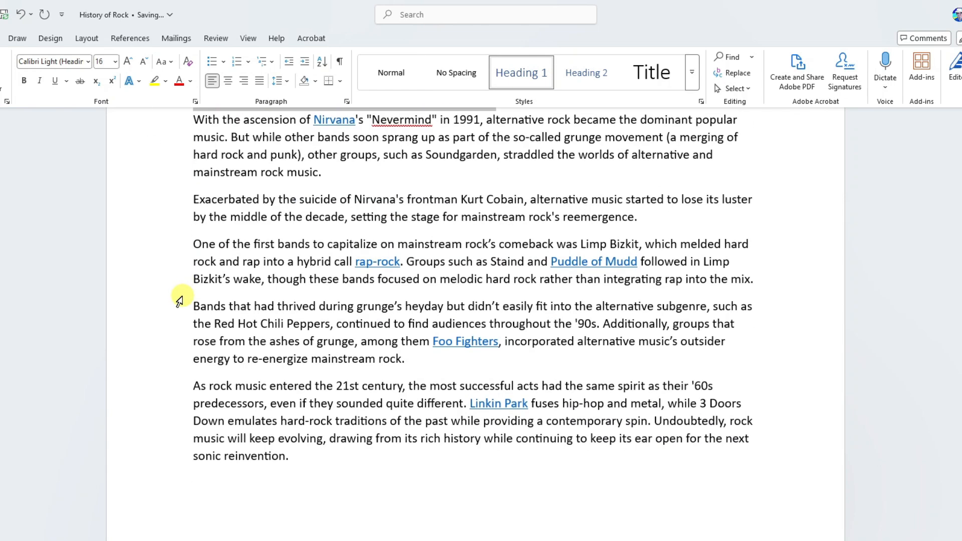
pyautogui.scroll(-2, 179, 300)
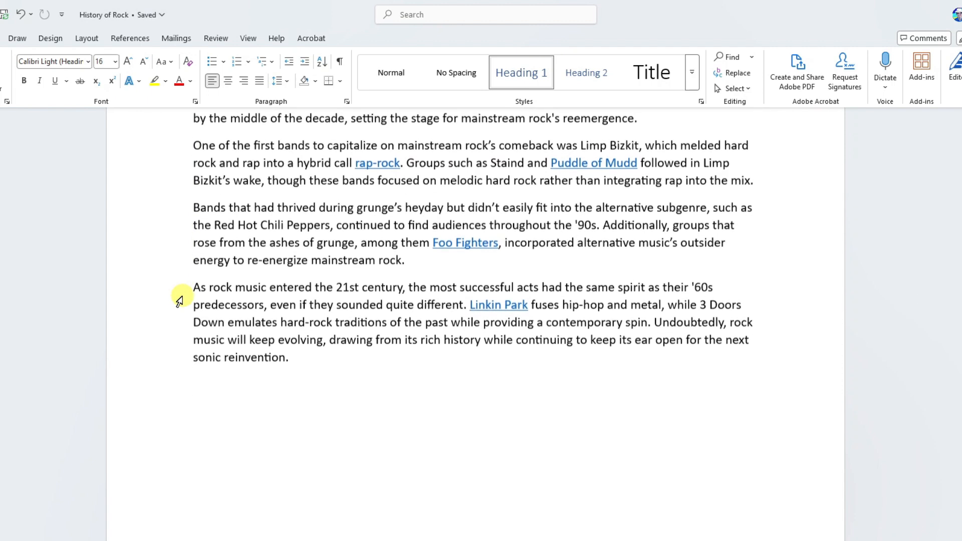
pyautogui.scroll(4, 179, 300)
pyautogui.scroll(1, 179, 300)
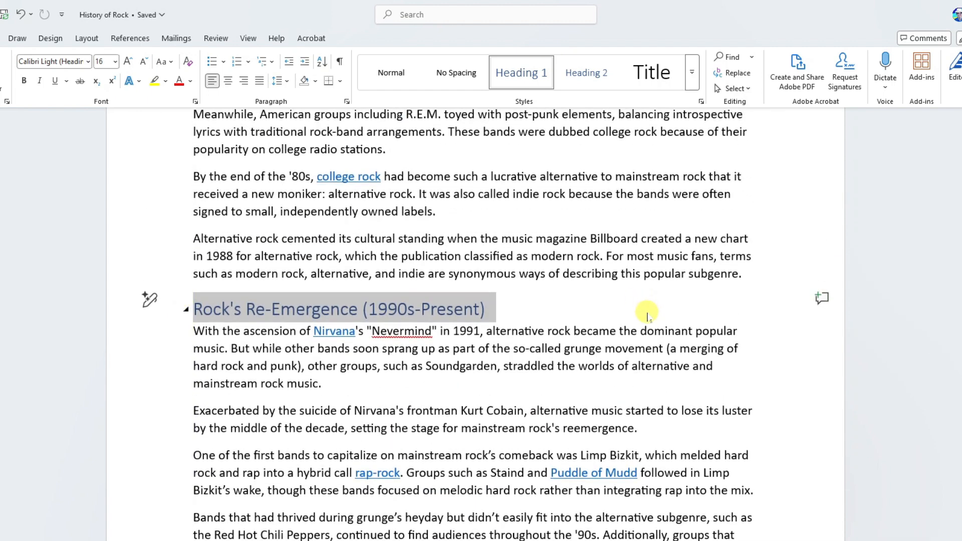
pyautogui.click(667, 295)
pyautogui.scroll(3, 670, 293)
pyautogui.scroll(7, 670, 293)
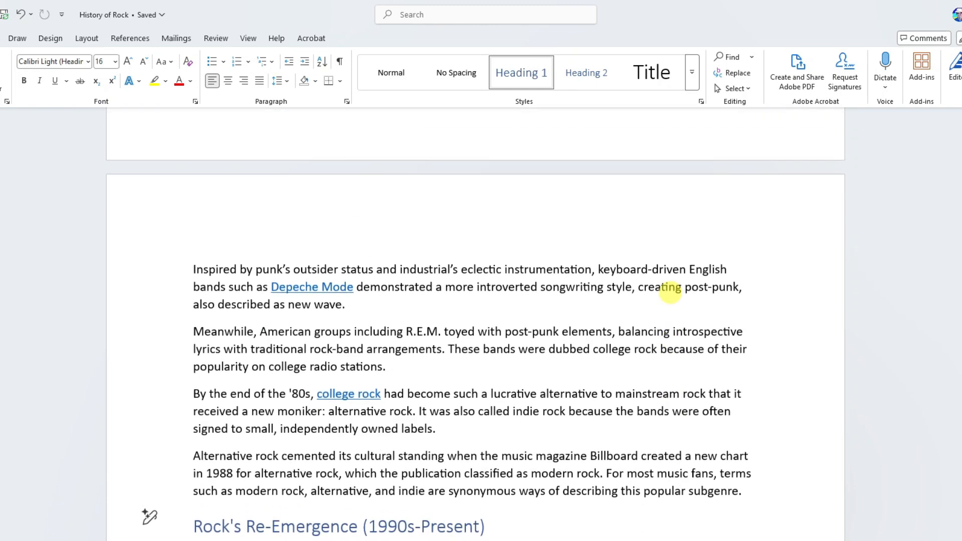
pyautogui.scroll(8, 671, 292)
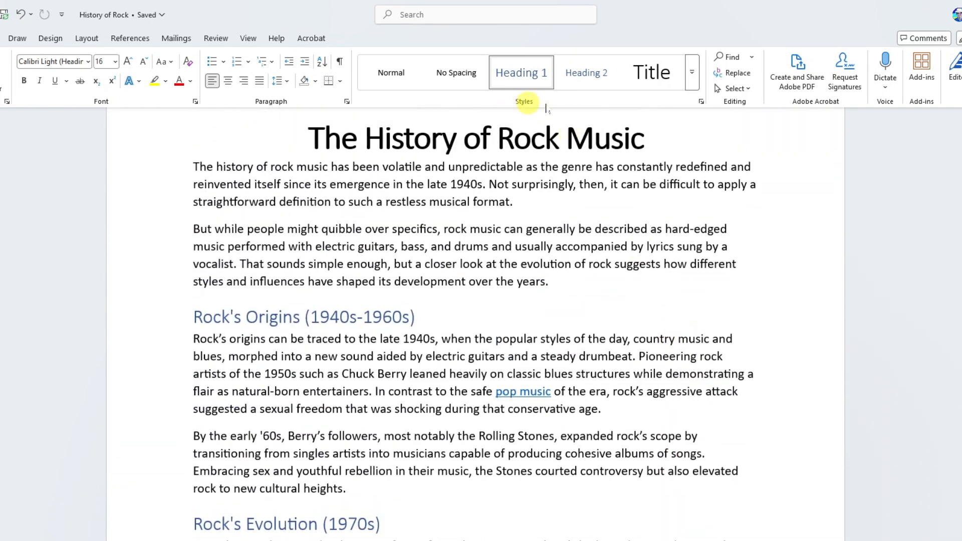
pyautogui.click(701, 101)
pyautogui.click(700, 102)
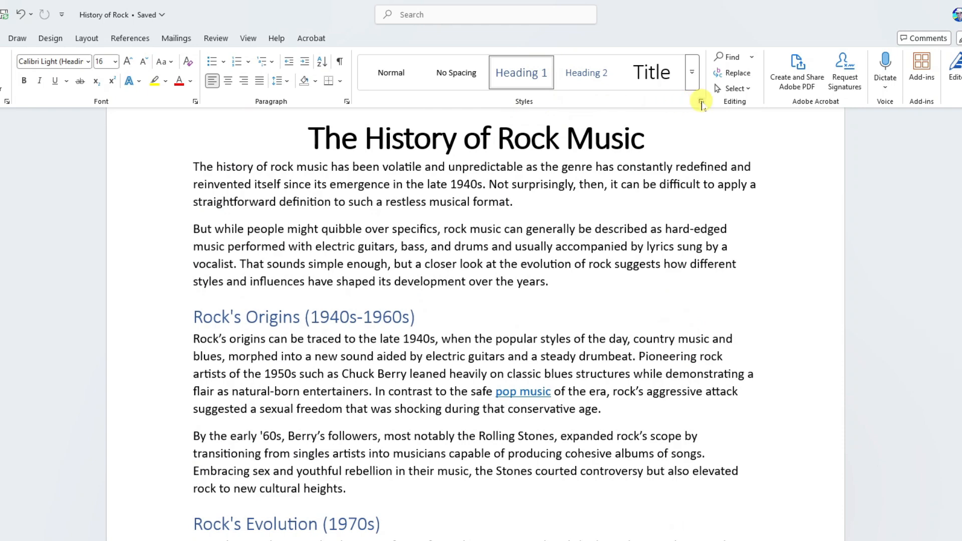
pyautogui.click(691, 74)
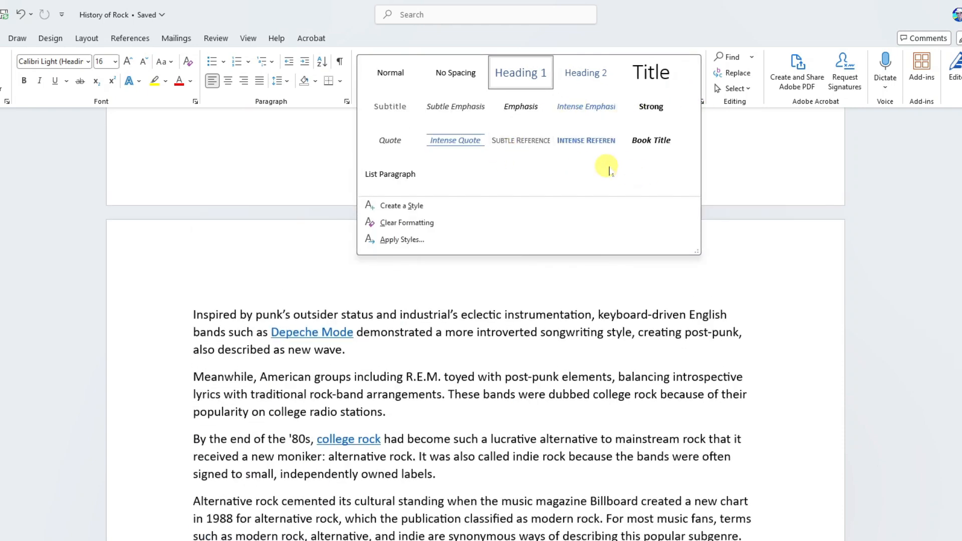
pyautogui.click(697, 23)
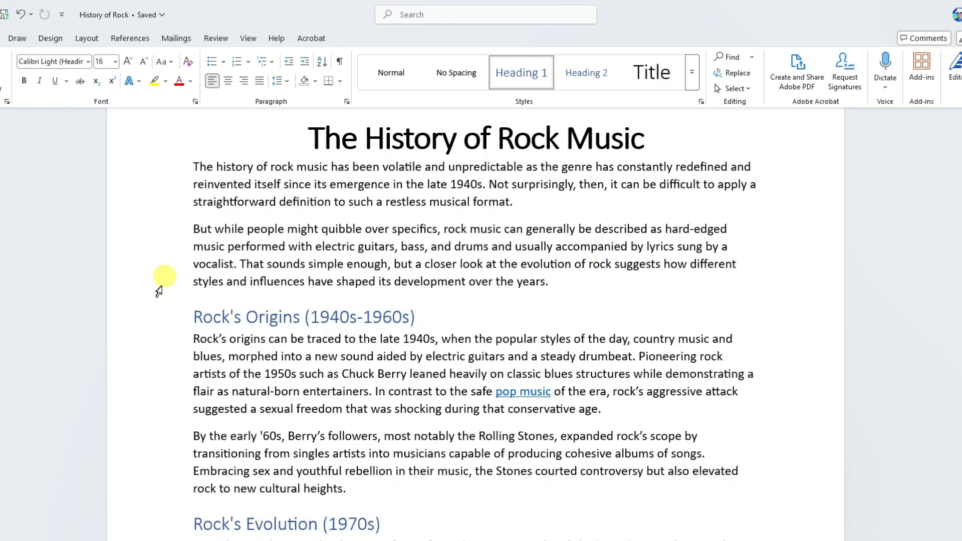
# Step: Set the "Rock's Origins (1940s-1960s)" heading back to the Normal style
pyautogui.click(160, 325)
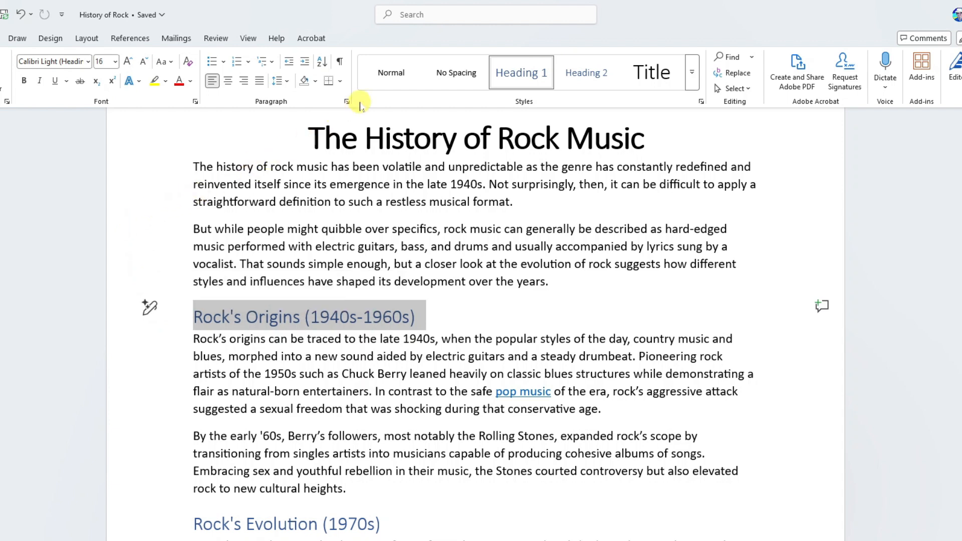
pyautogui.click(391, 76)
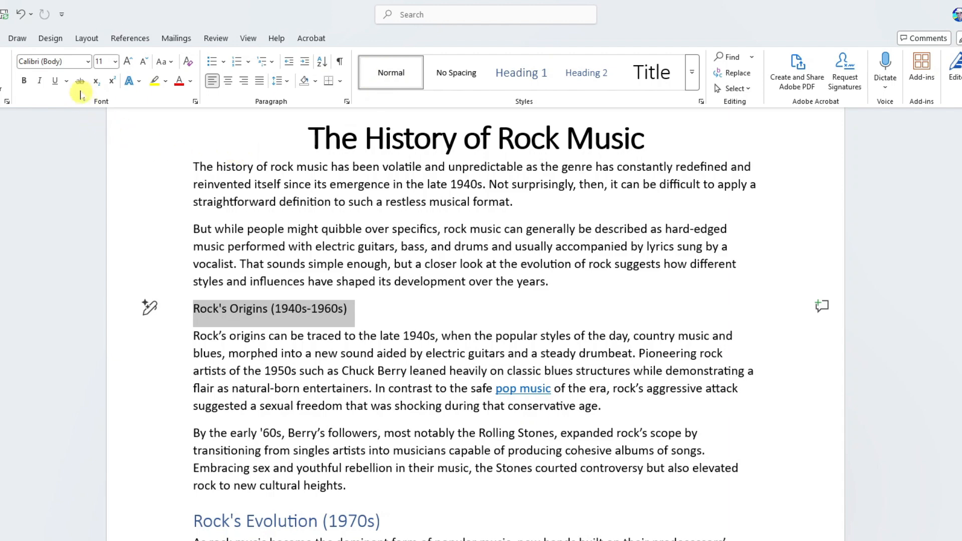
# Step: Set the "Rock's Origins (1940s-1960s)" heading's font to Barlow Condensed ExtraBold and enlarge it to 14 pt
pyautogui.click(88, 62)
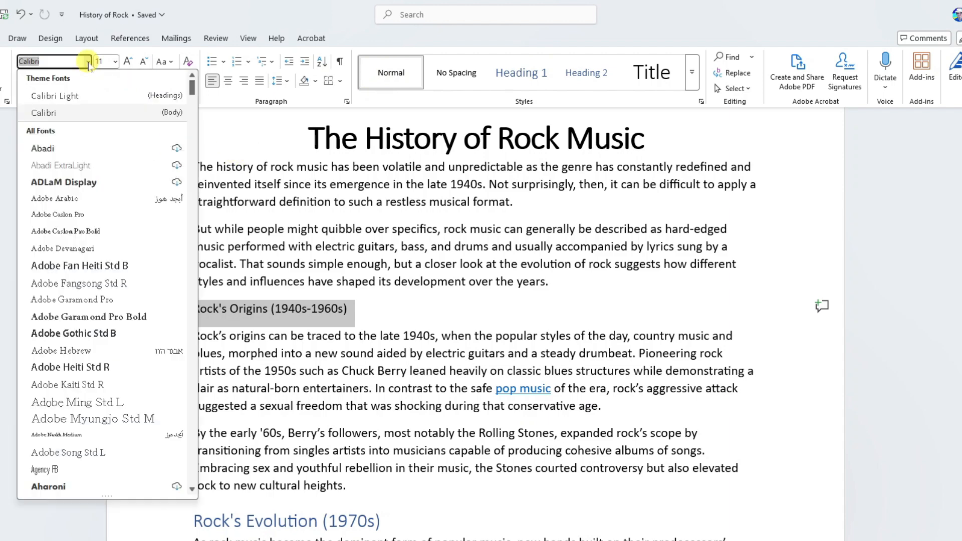
pyautogui.scroll(-3, 136, 282)
pyautogui.scroll(-15, 139, 287)
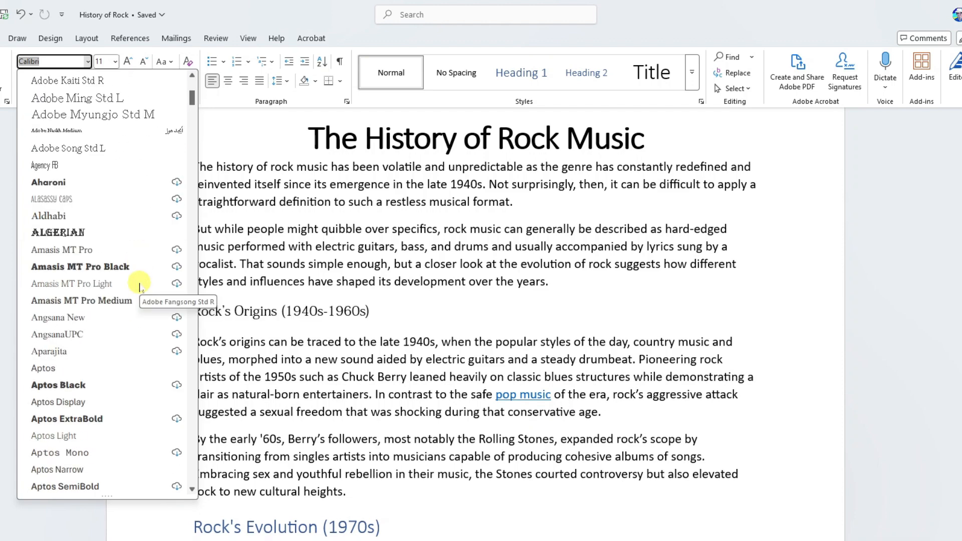
pyautogui.scroll(-2, 139, 287)
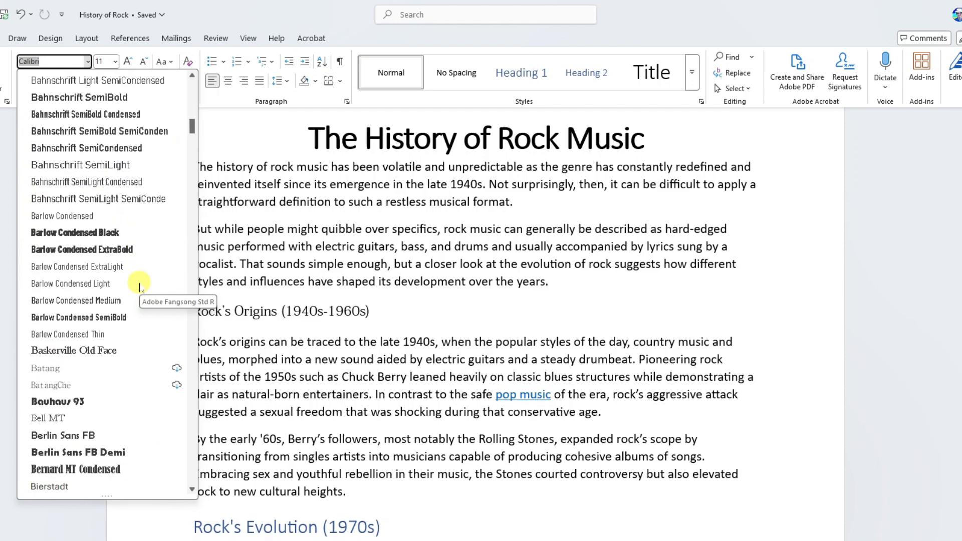
pyautogui.click(135, 247)
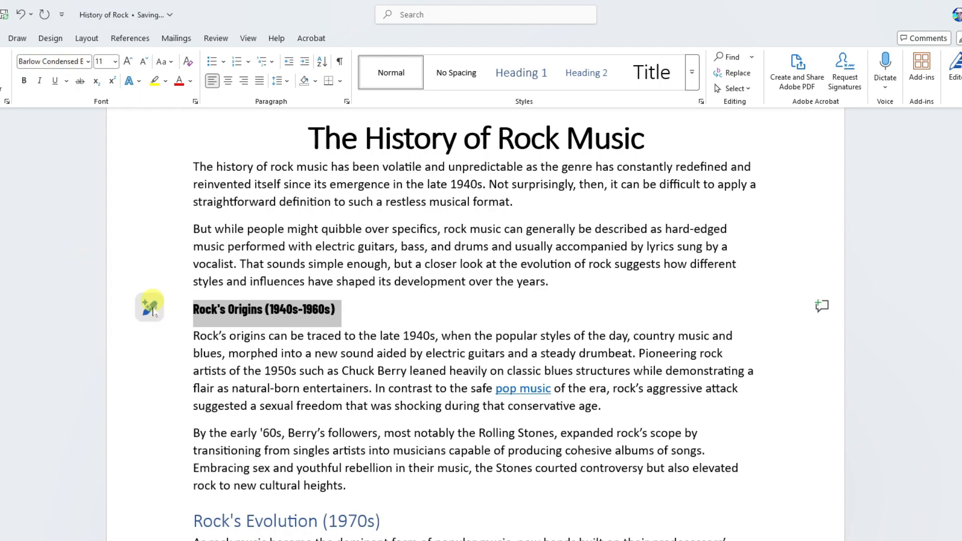
pyautogui.click(128, 62)
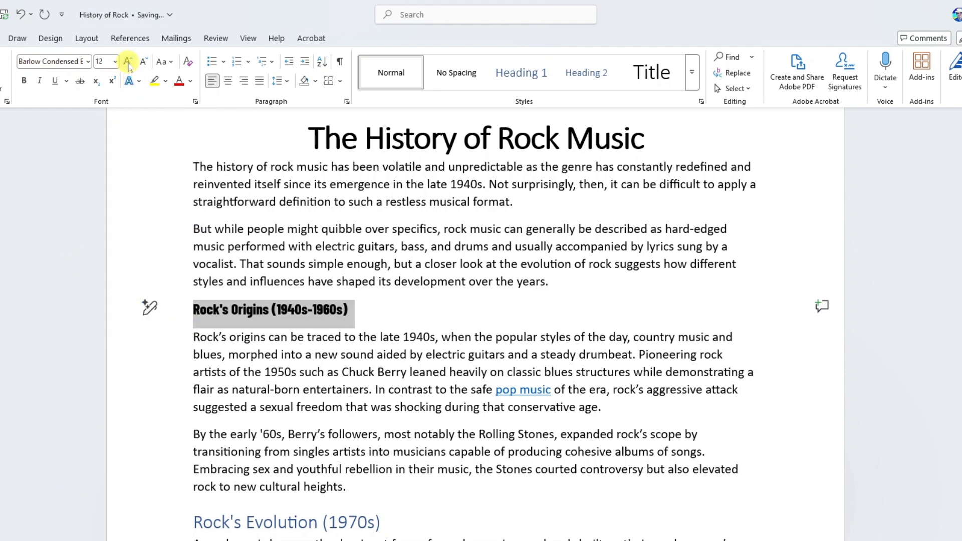
pyautogui.click(128, 62)
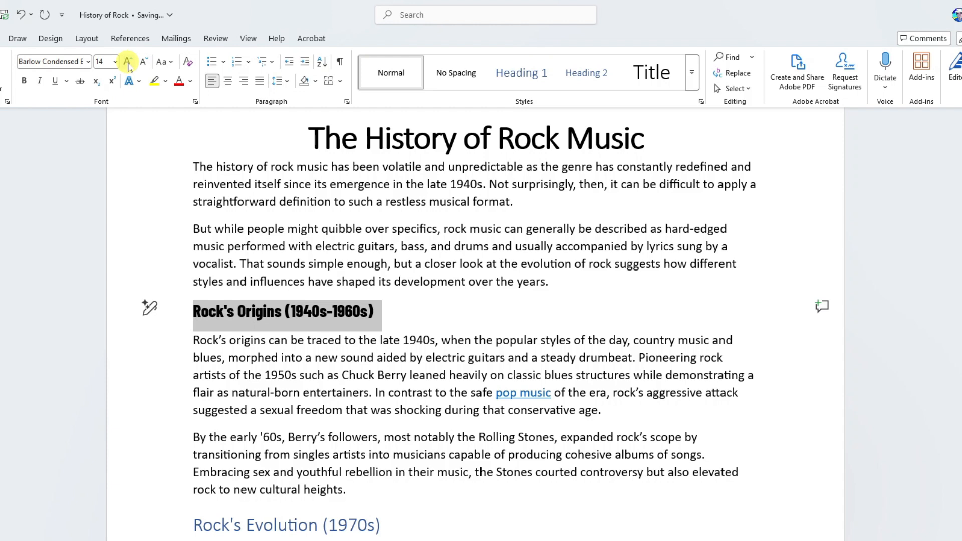
# Step: Color the "Rock's Origins" heading text blue
pyautogui.click(190, 83)
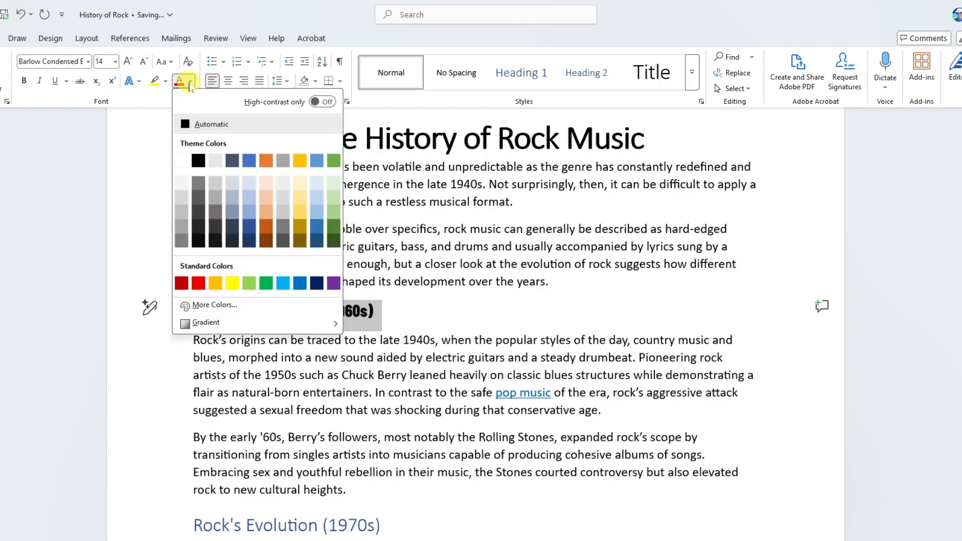
pyautogui.click(250, 160)
pyautogui.click(214, 201)
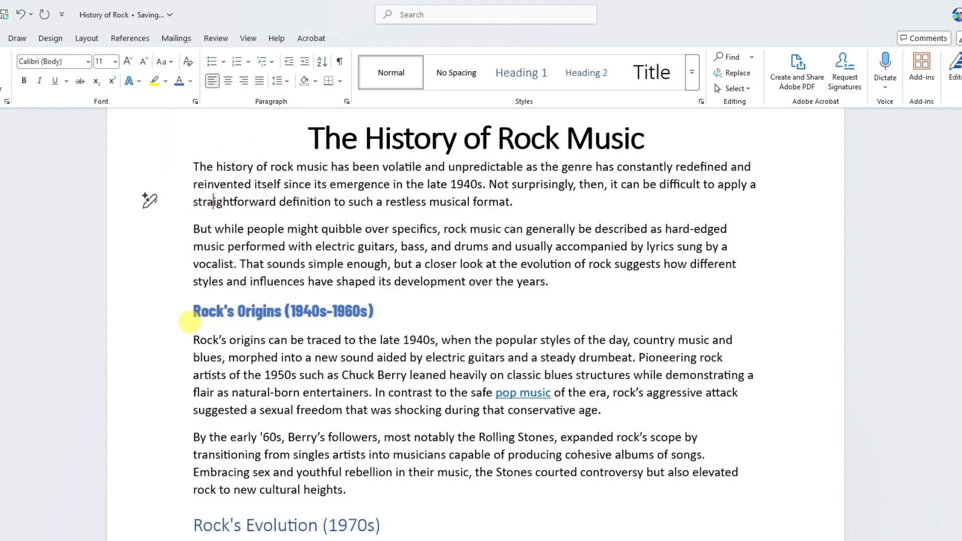
# Step: Save the formatted "Rock's Origins" heading's formatting as a new custom paragraph style
pyautogui.click(177, 321)
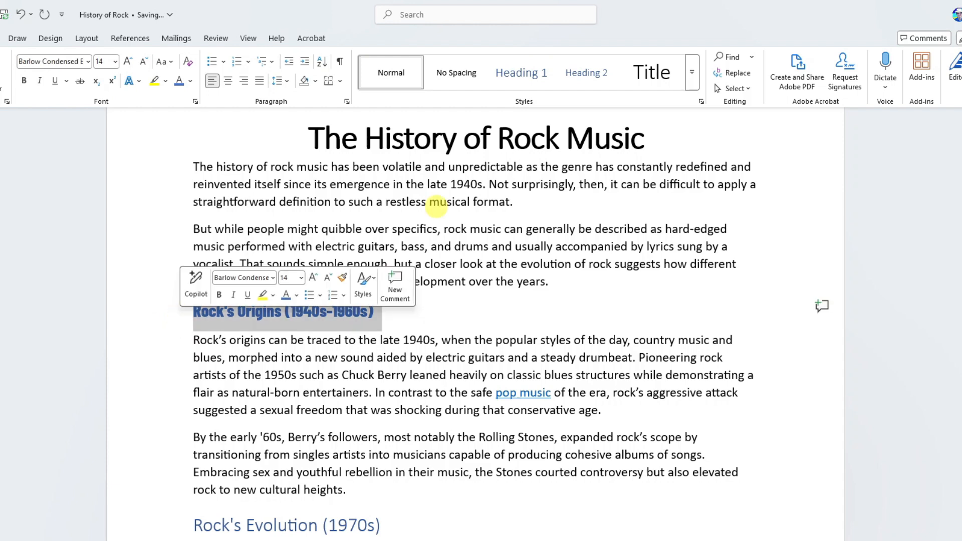
pyautogui.click(692, 76)
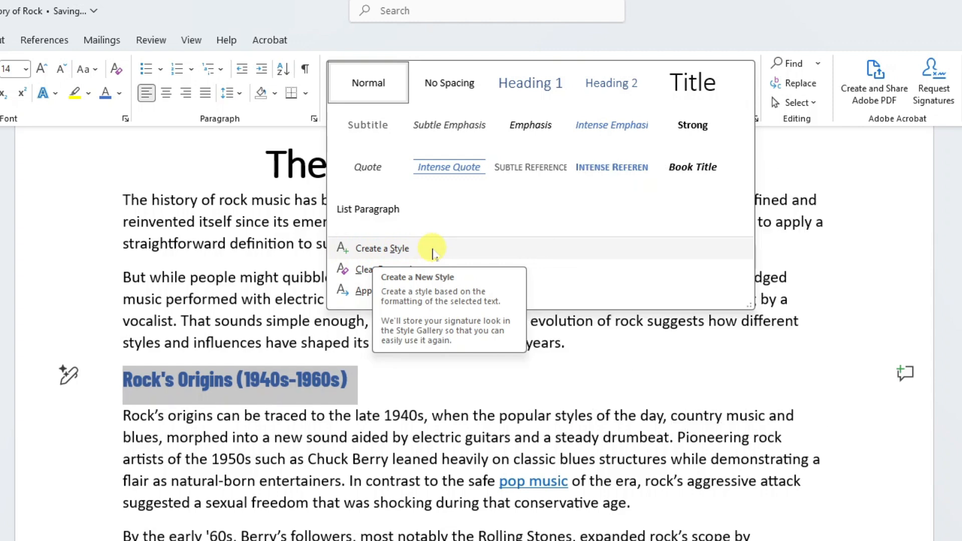
pyautogui.click(431, 251)
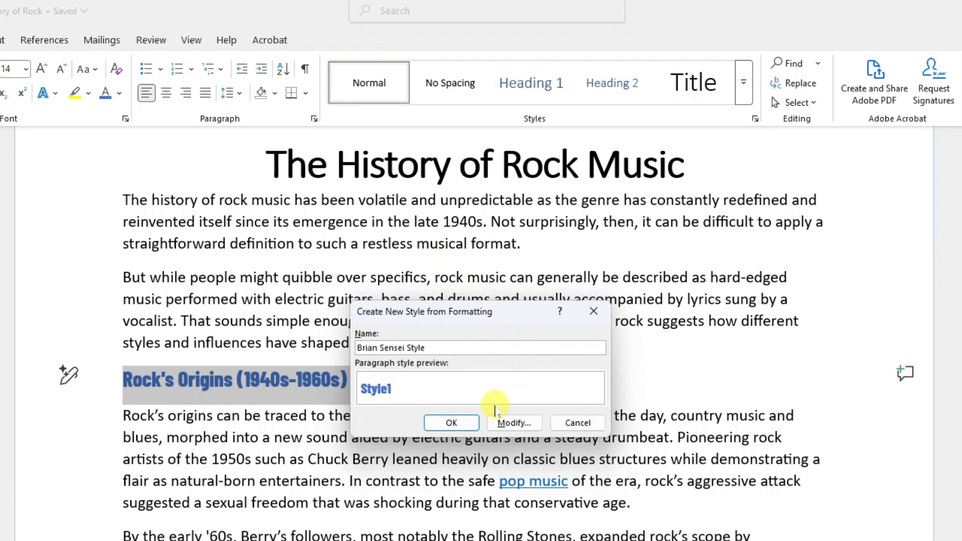
pyautogui.click(451, 423)
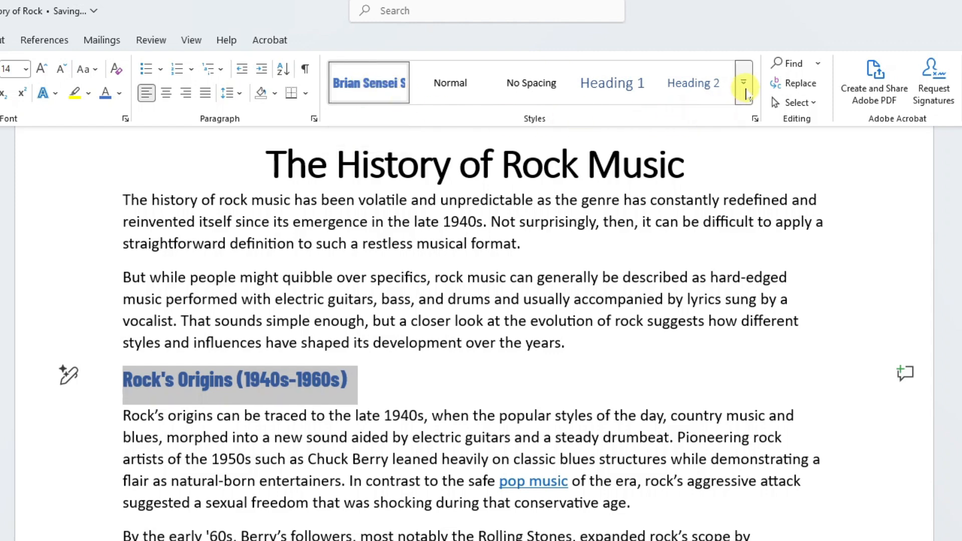
# Step: Apply the new custom style to the "Rock's Origins" and "Rock's Evolution (1970s)" headings
pyautogui.click(746, 93)
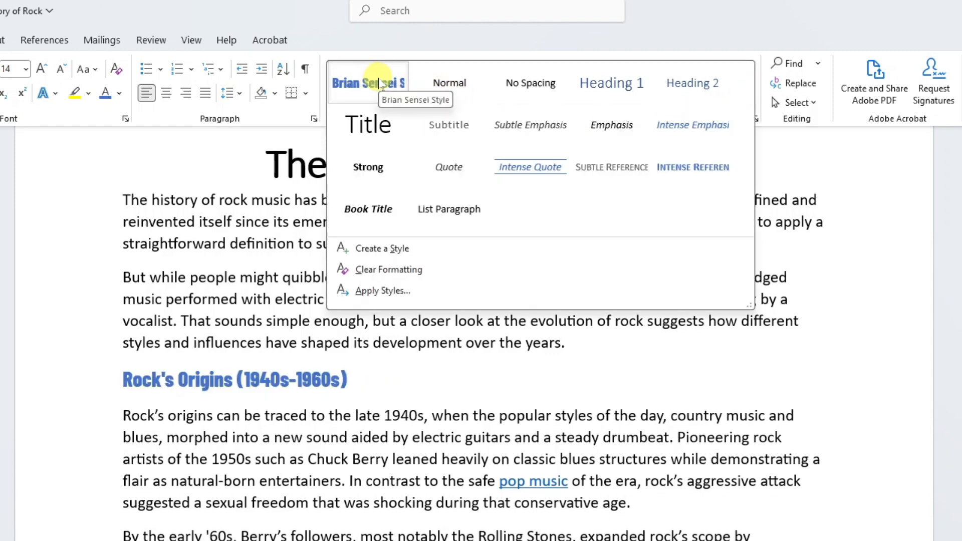
pyautogui.click(379, 84)
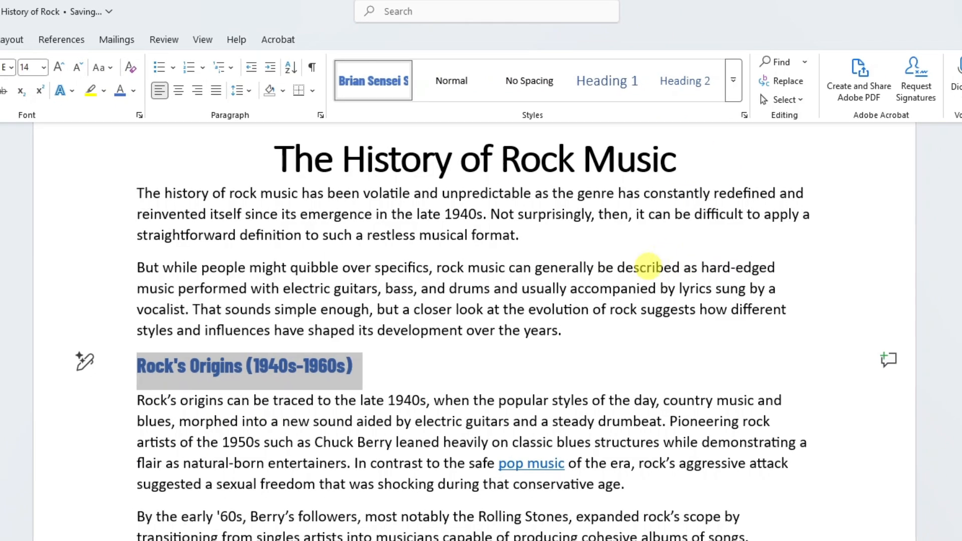
pyautogui.click(182, 516)
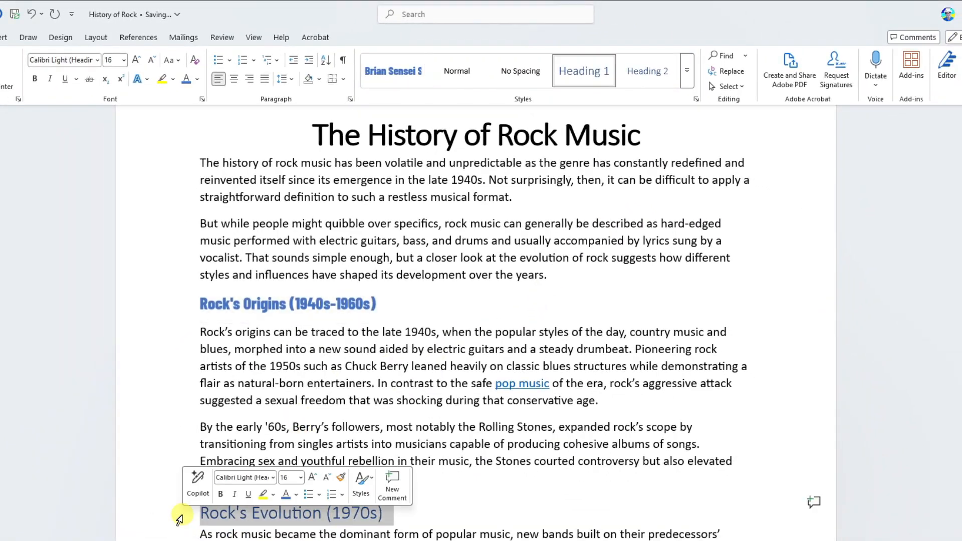
pyautogui.scroll(-10, 442, 166)
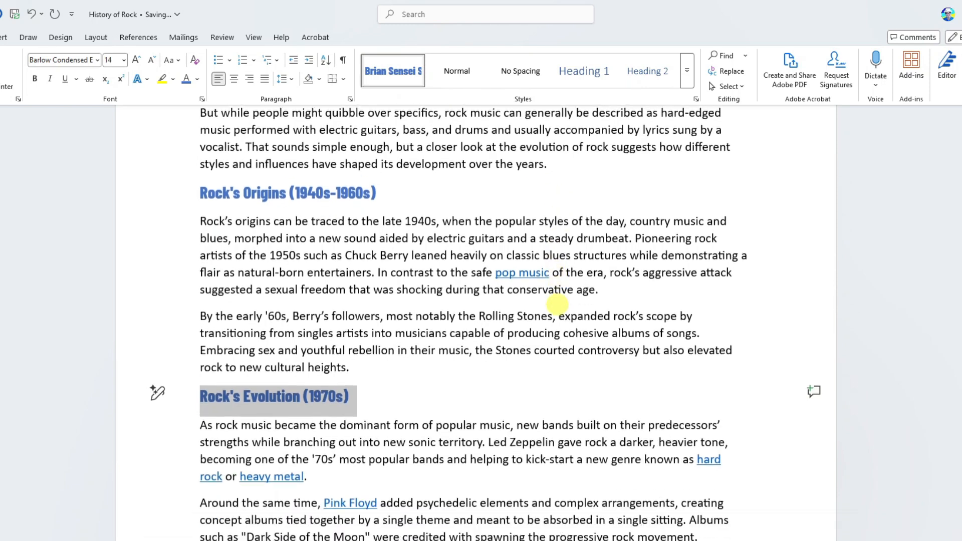
# Step: Apply the custom style to the "Rock's Splintering (1980s)" heading
pyautogui.click(176, 312)
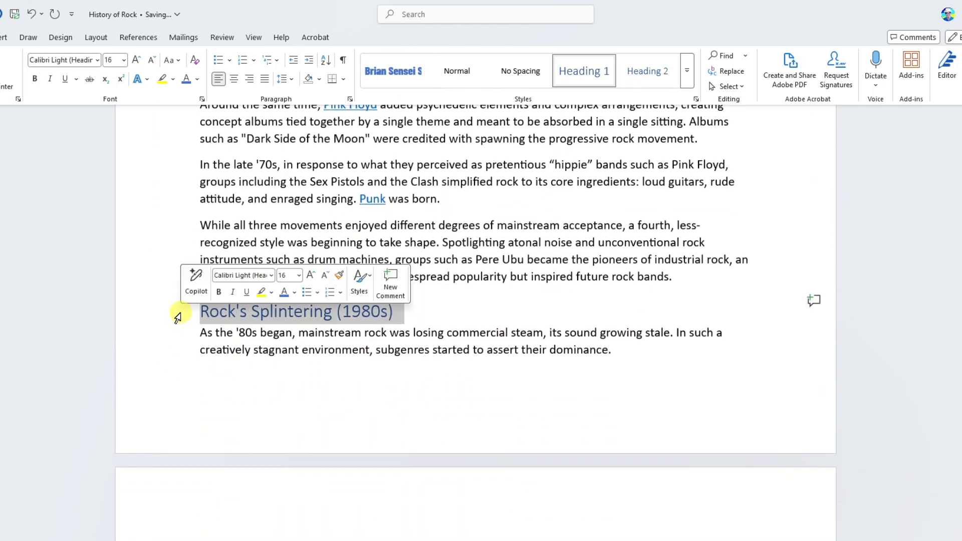
pyautogui.click(393, 71)
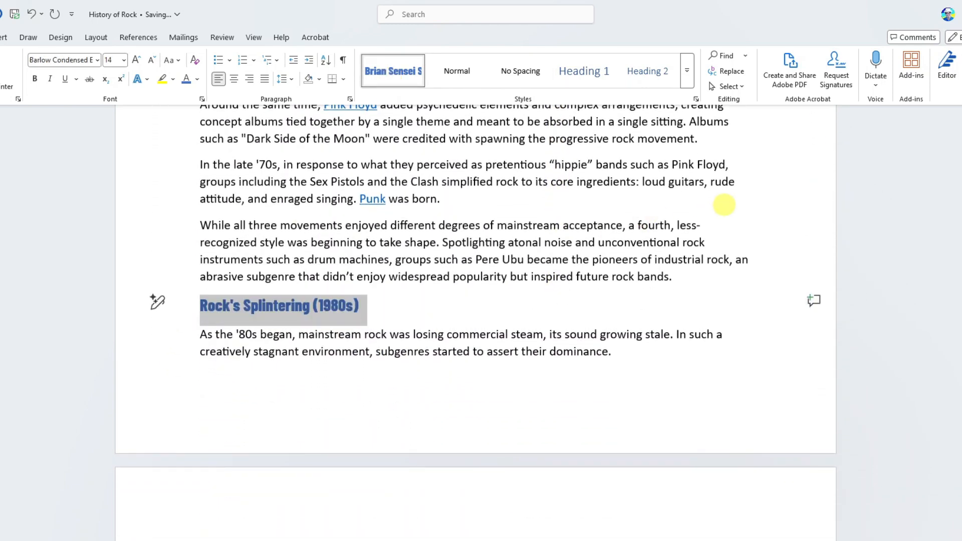